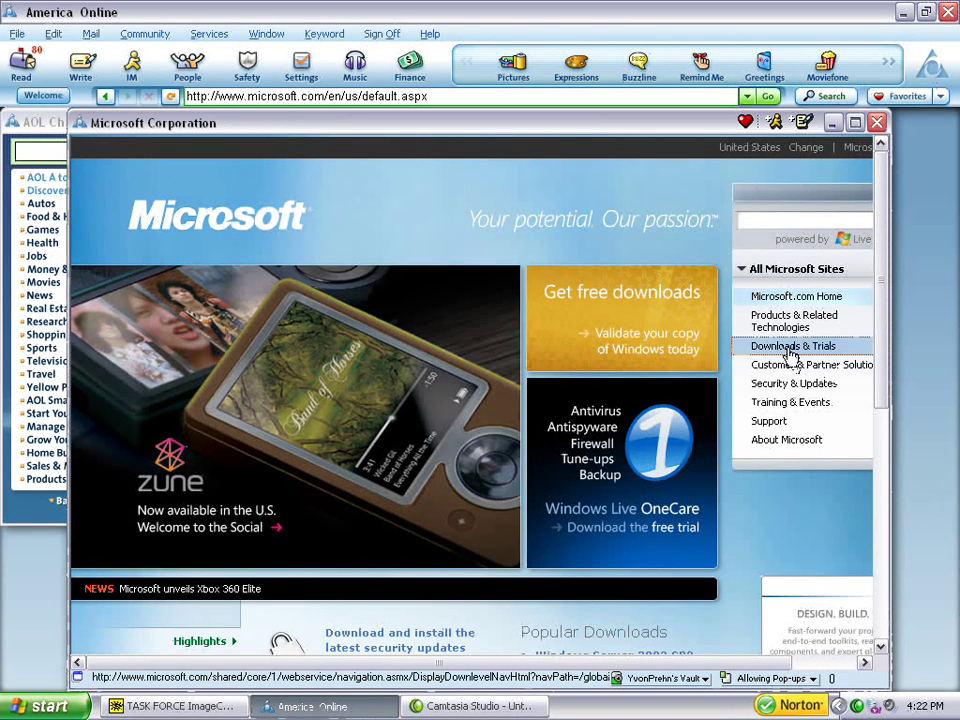
# - Open the Office Clip Art & Media site from Microsoft's Downloads & Trials list
pyautogui.click(790, 352)
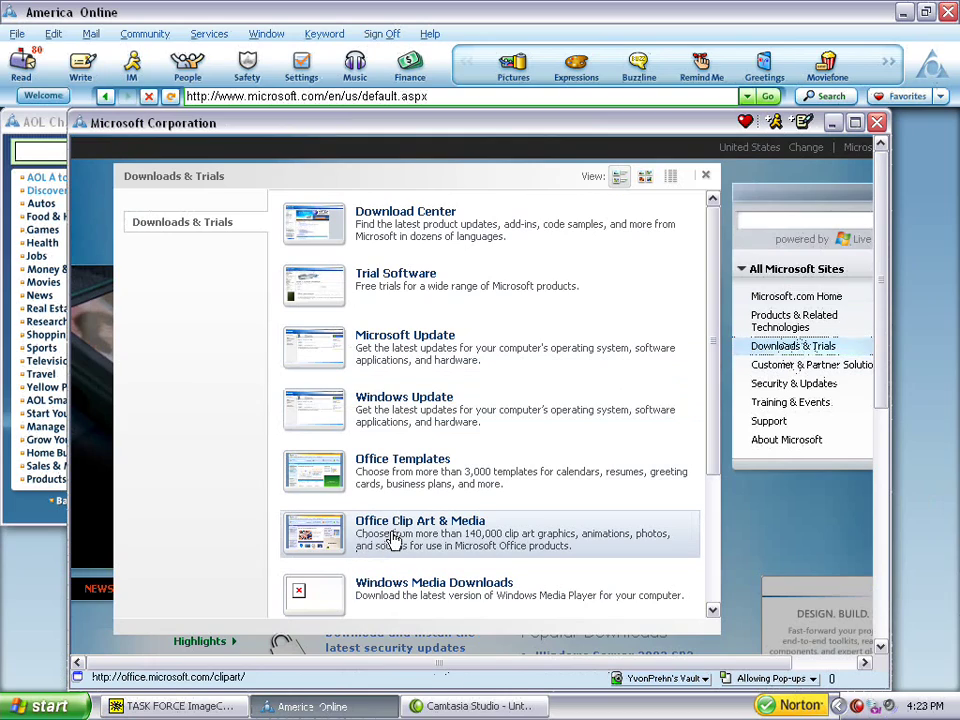
pyautogui.click(394, 540)
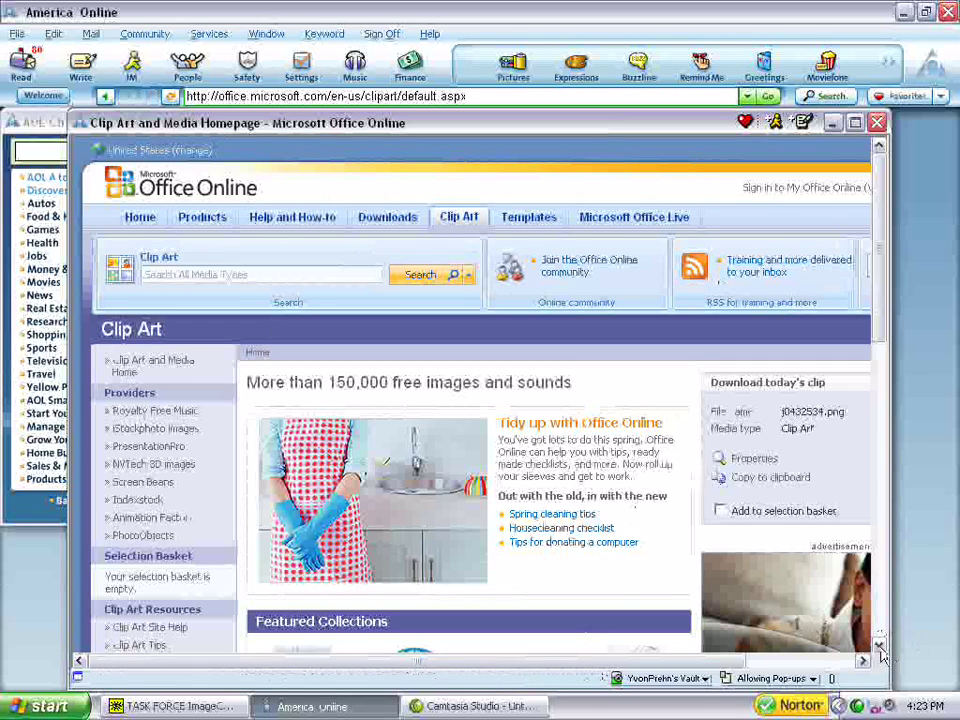
# - Open the Laptop computers featured collection and look through its first page of clips
pyautogui.click(878, 645)
pyautogui.click(879, 646)
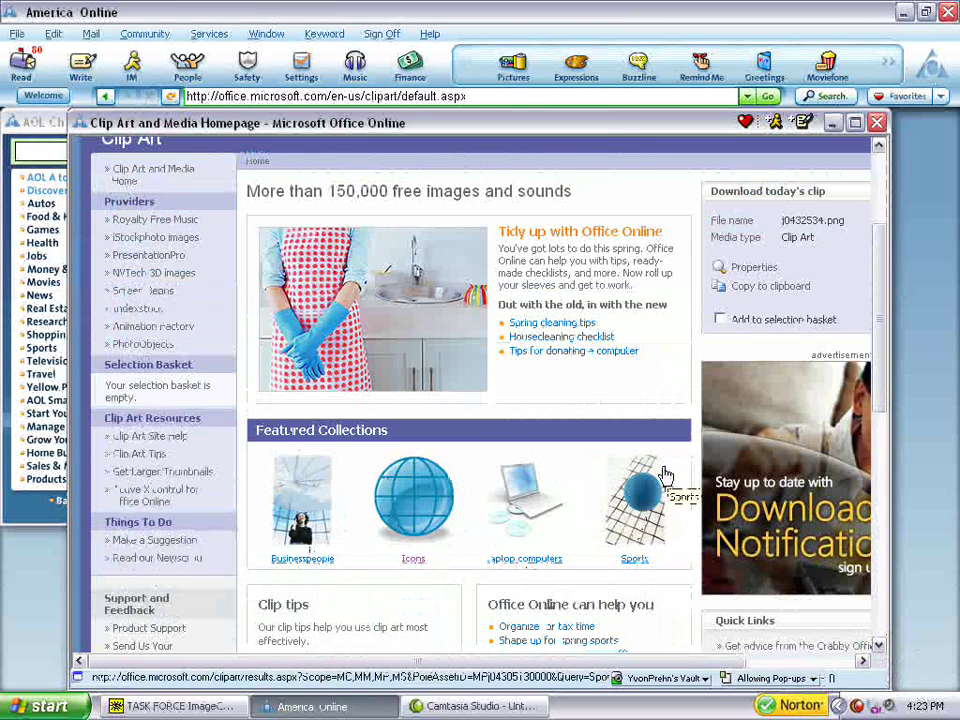
pyautogui.click(517, 499)
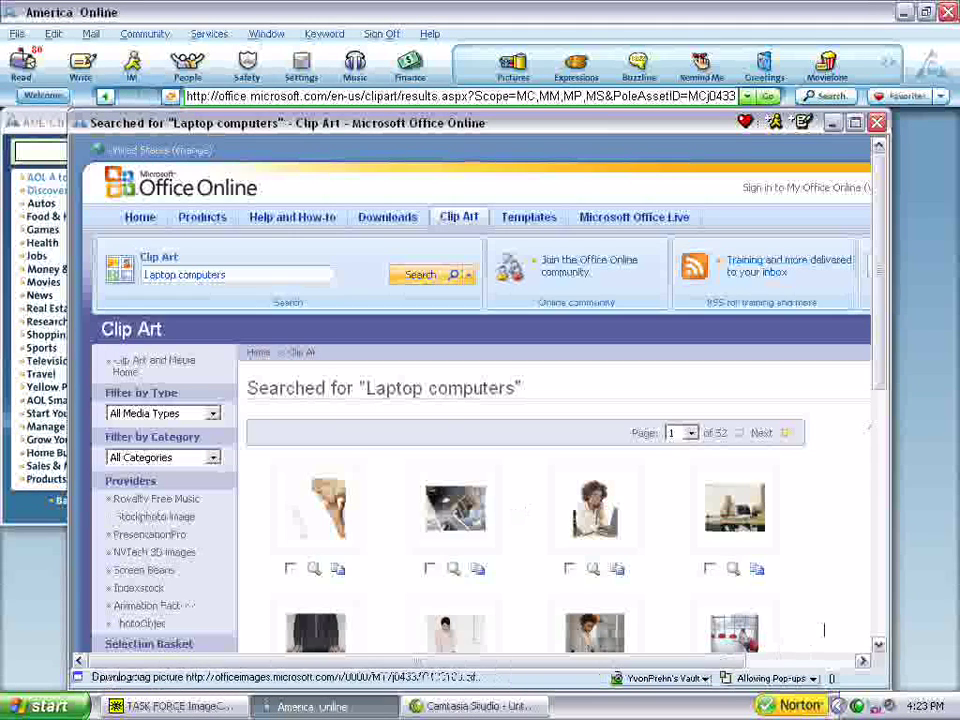
pyautogui.click(879, 645)
pyautogui.click(879, 646)
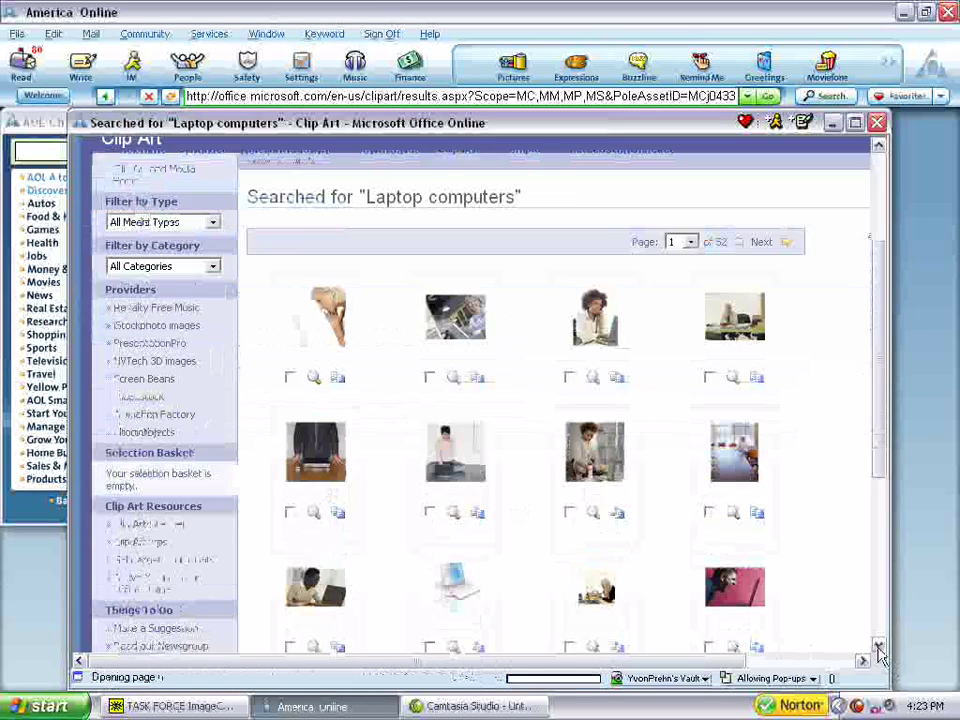
pyautogui.click(879, 646)
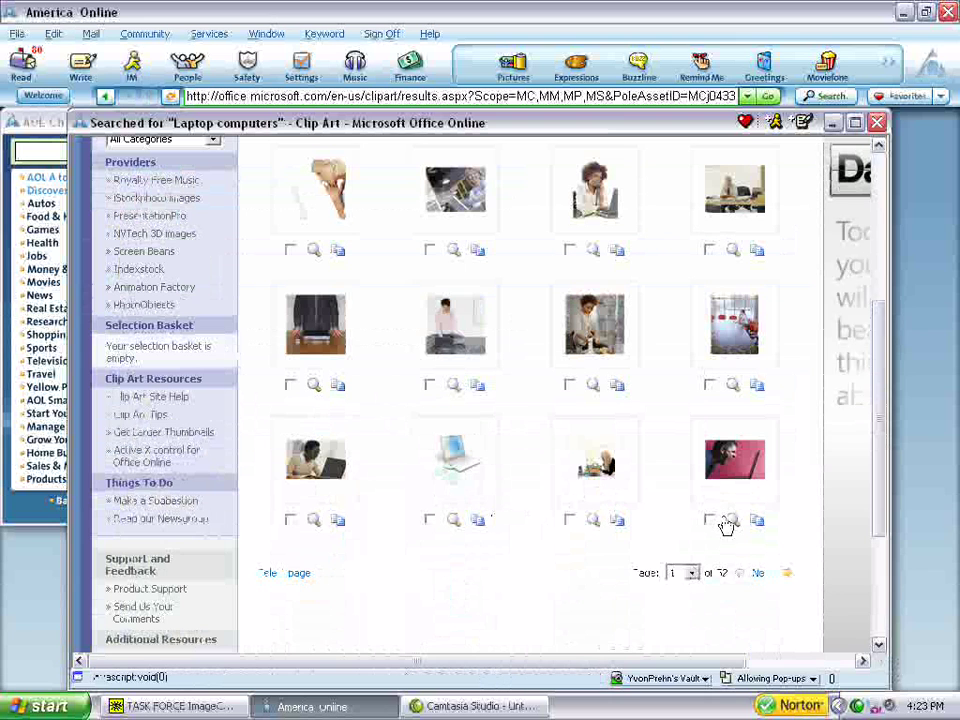
pyautogui.moveTo(881, 312); pyautogui.dragTo(881, 225)
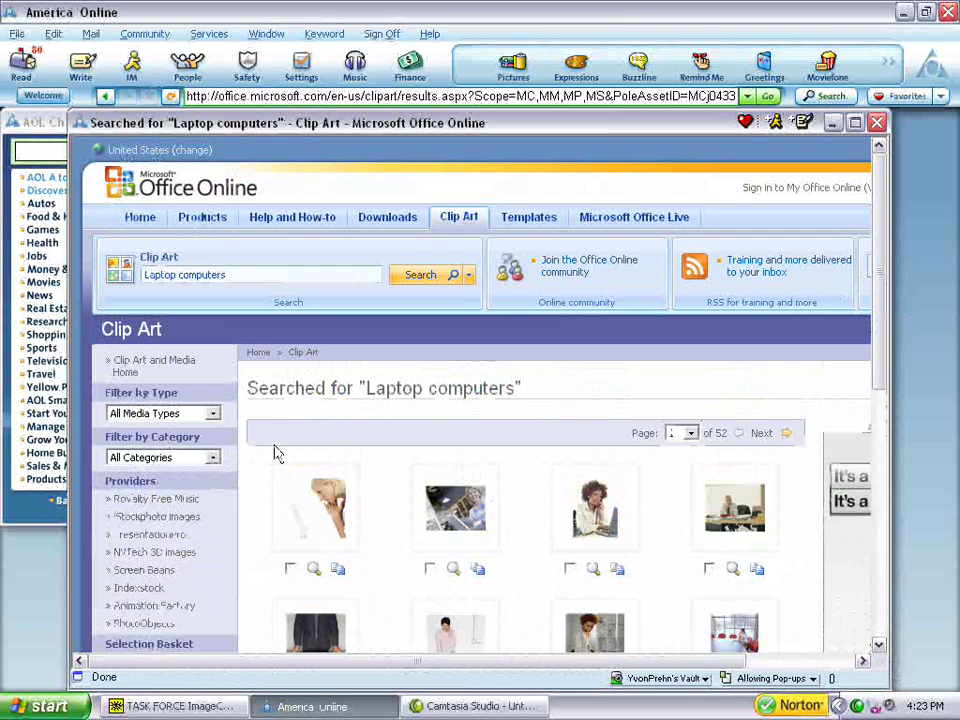
# - Return to the Clip Art homepage, open the Sports featured collection and add the blue ball clip to the selection basket
pyautogui.click(107, 99)
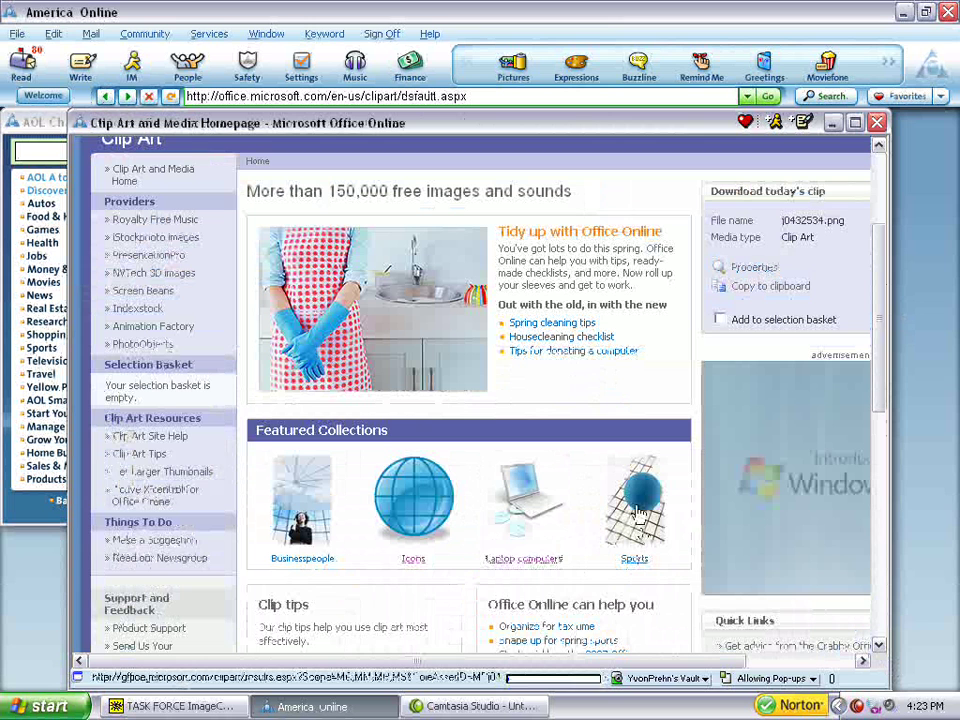
pyautogui.click(645, 505)
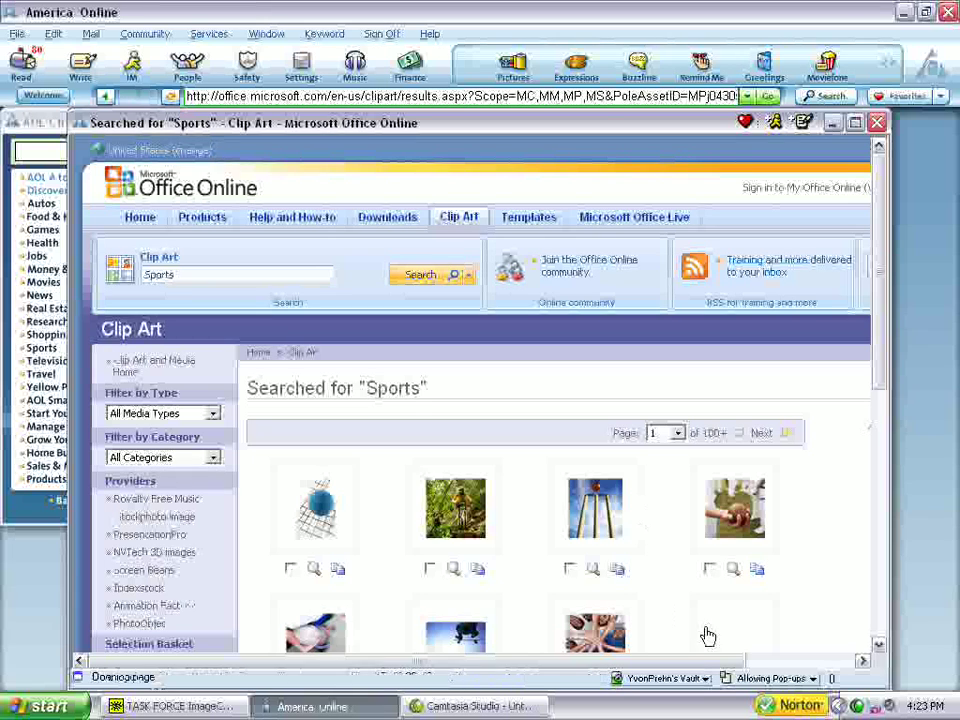
pyautogui.click(290, 569)
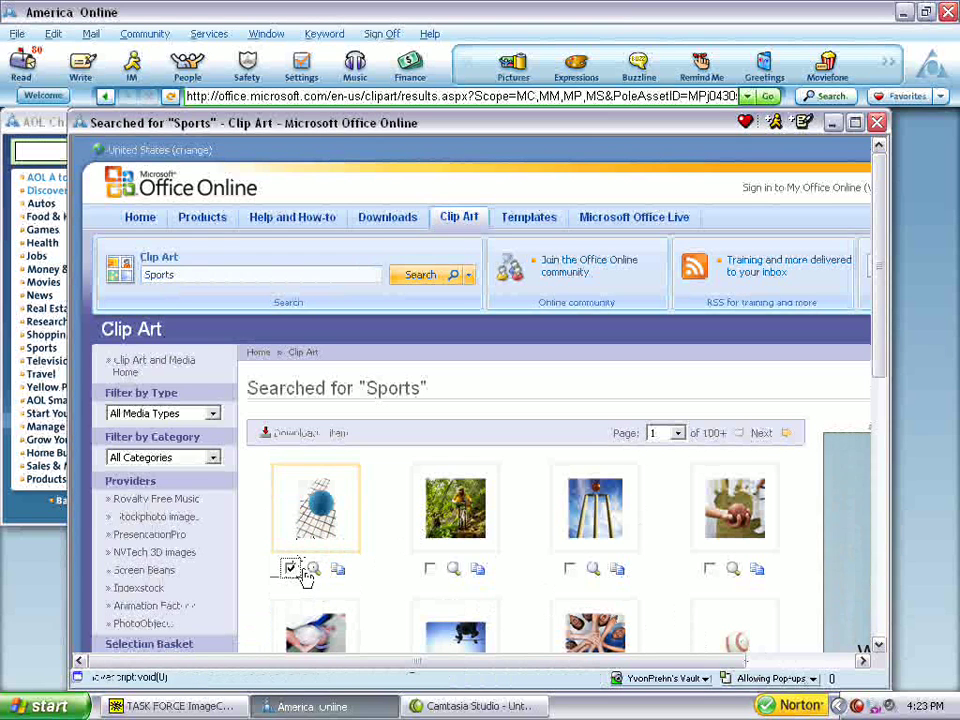
# - Add the three medals clip on page 2 of the Sports results to the selection basket
pyautogui.click(879, 646)
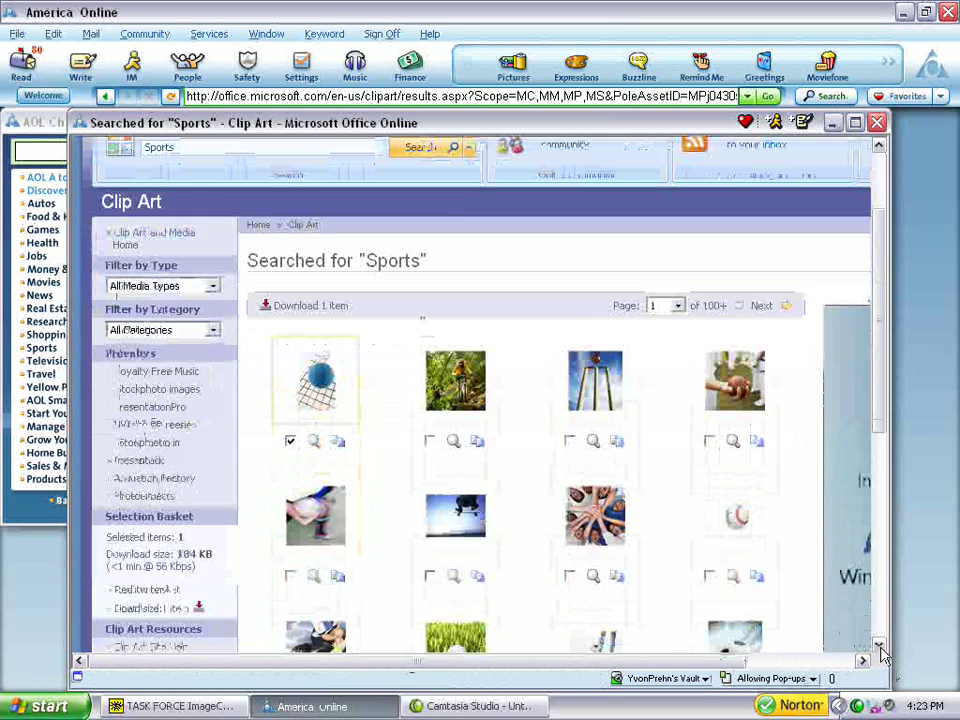
pyautogui.click(879, 646)
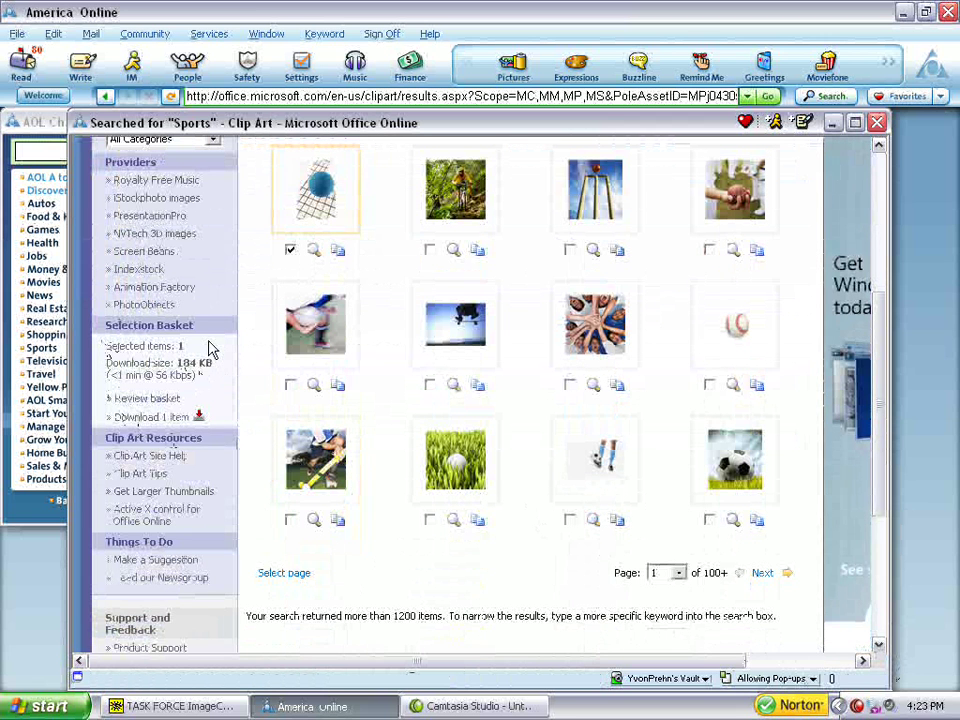
pyautogui.click(788, 576)
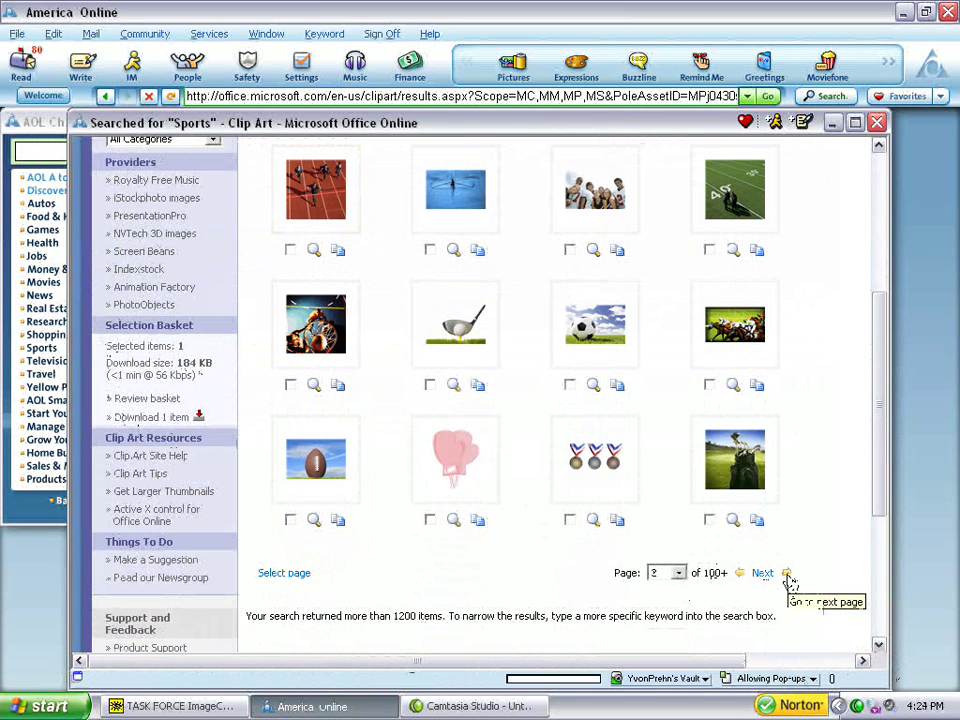
pyautogui.click(569, 520)
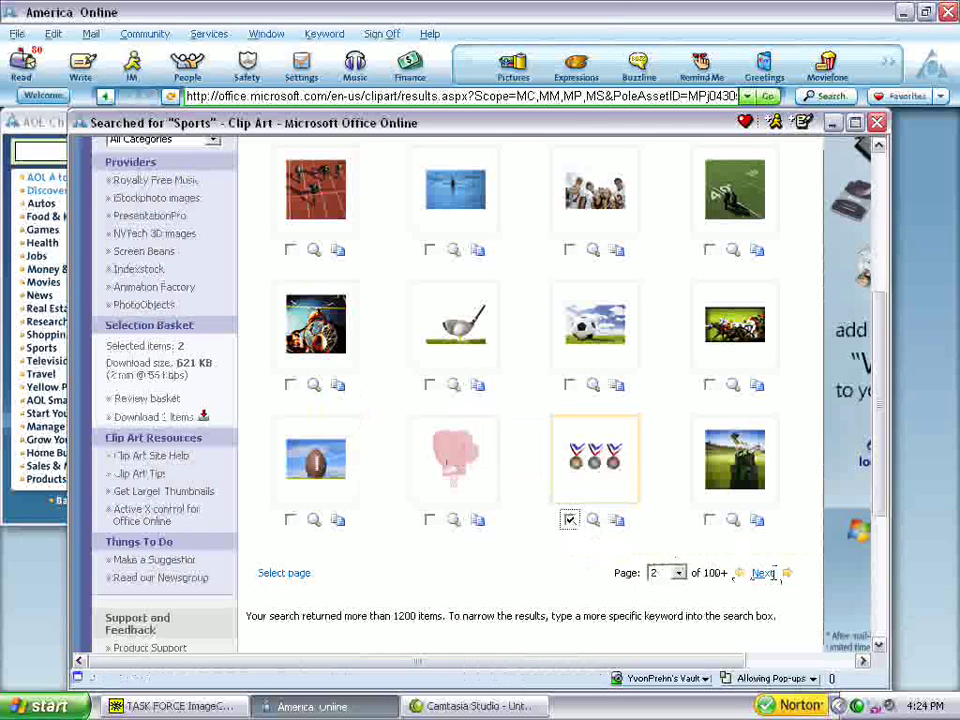
# - Browse on to page 6 of the Sports results and add the diving board photo to the selection basket
pyautogui.click(787, 577)
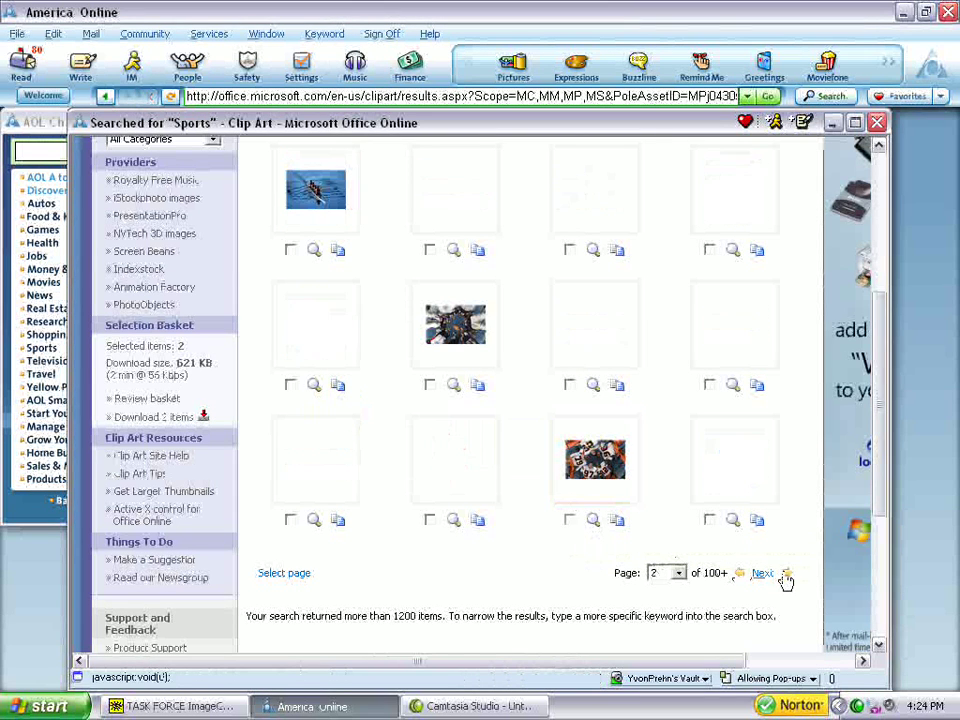
pyautogui.click(786, 576)
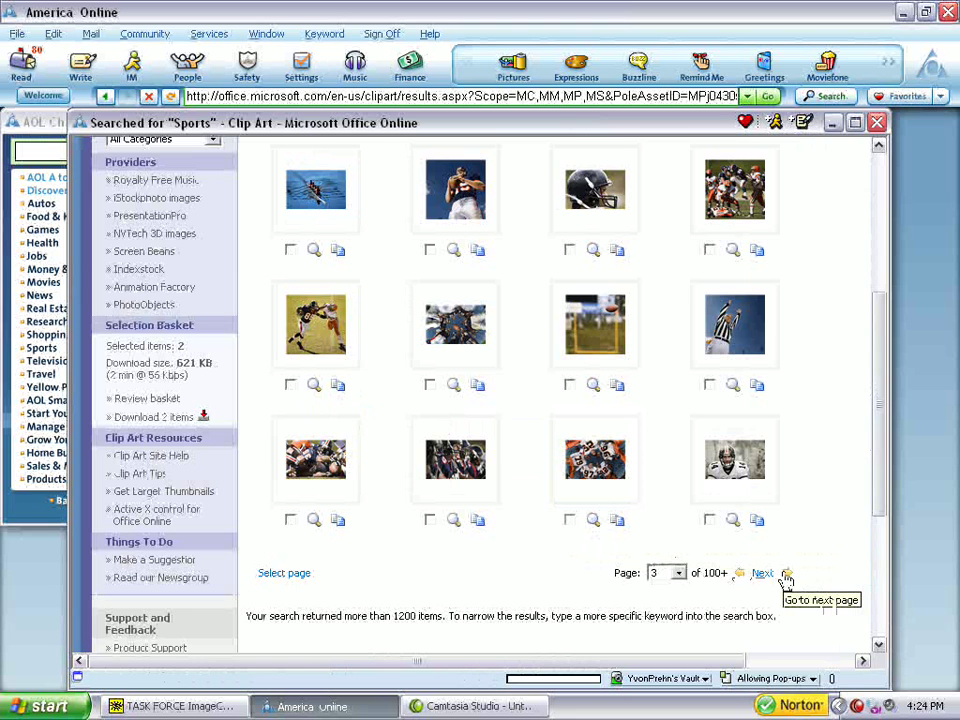
pyautogui.click(786, 578)
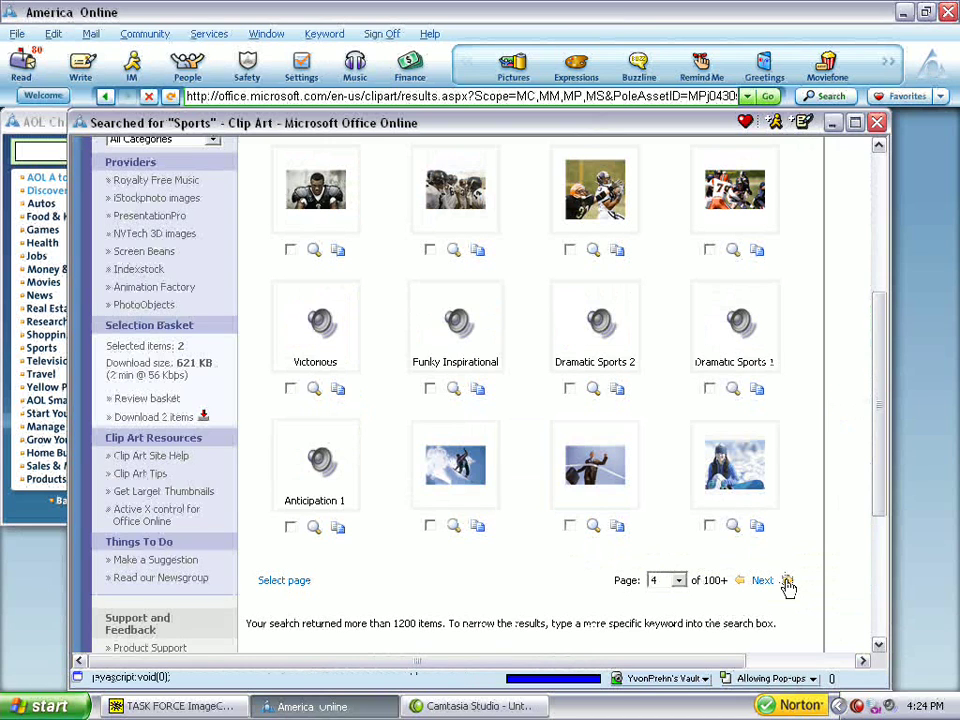
pyautogui.click(786, 581)
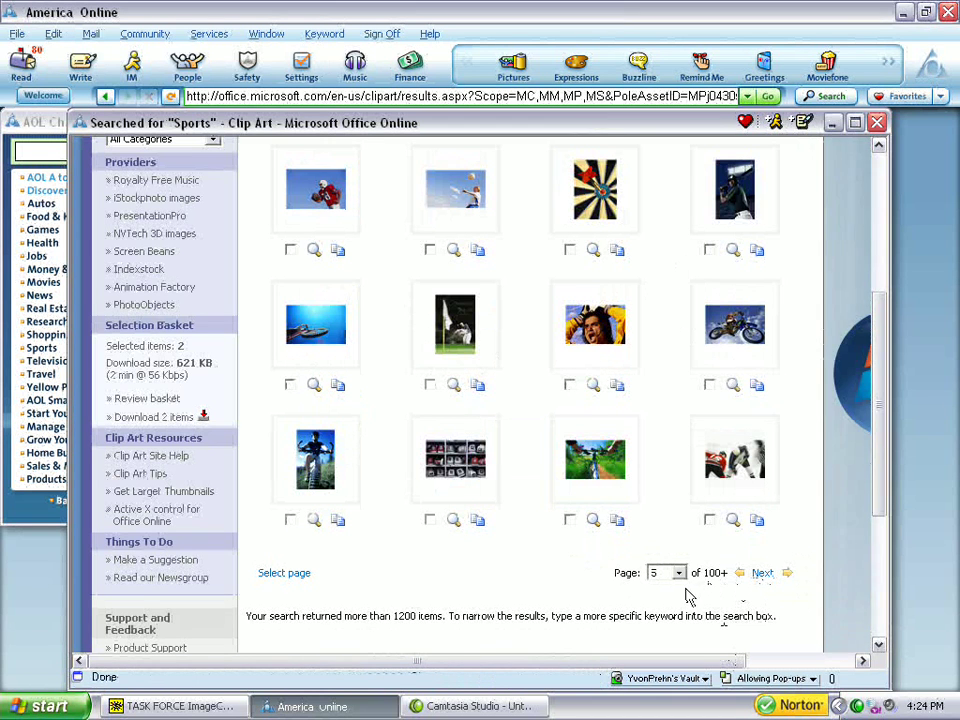
pyautogui.click(787, 579)
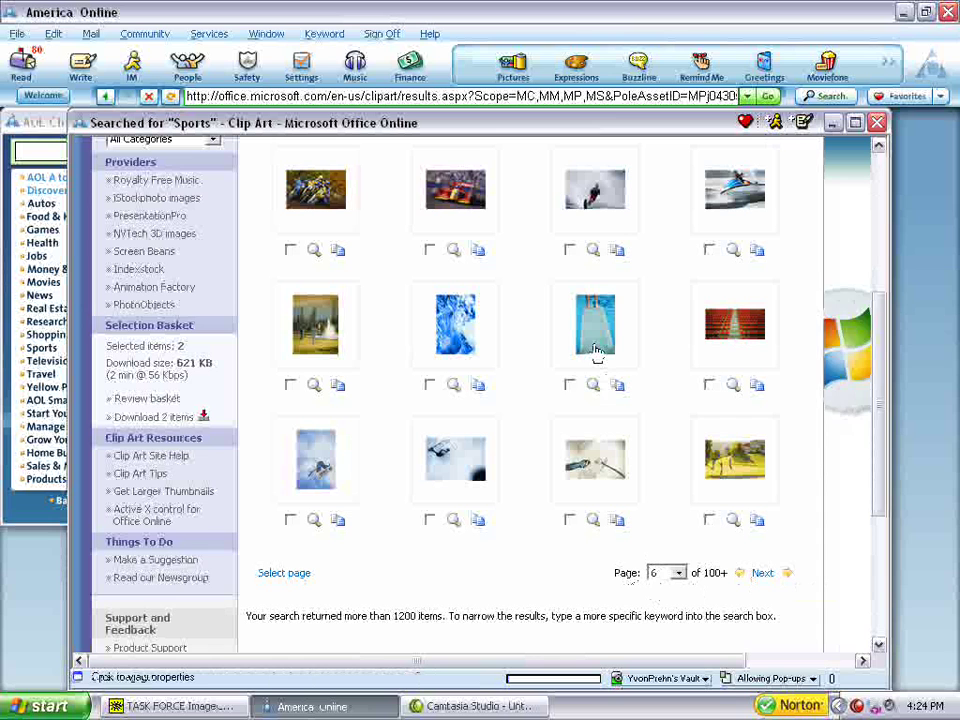
pyautogui.click(569, 385)
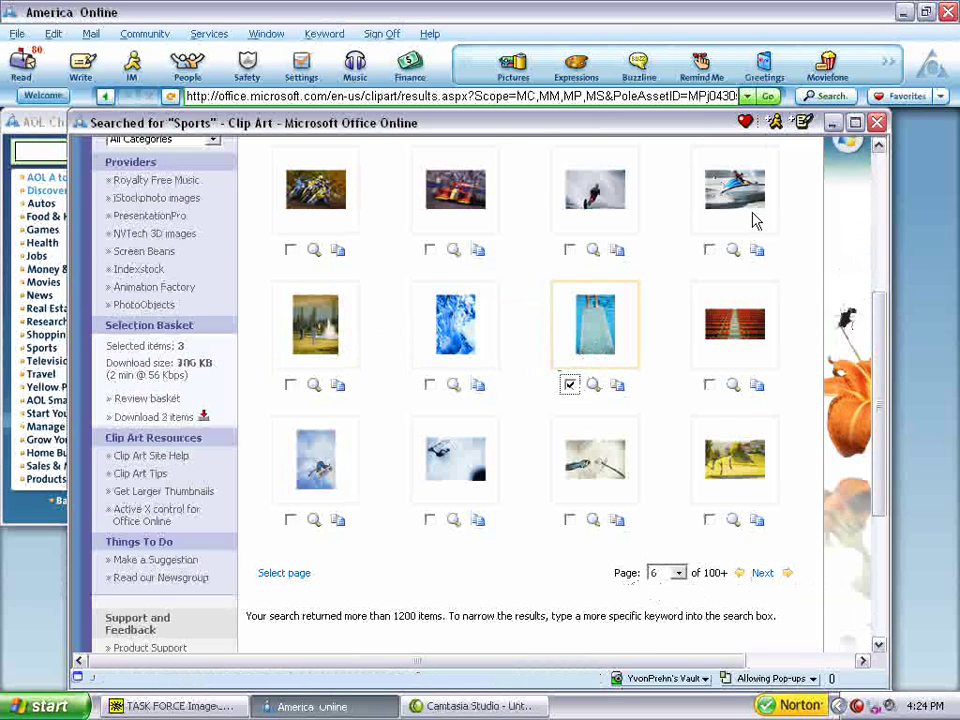
# - Search the clip art site for "Pastor"
pyautogui.click(879, 147)
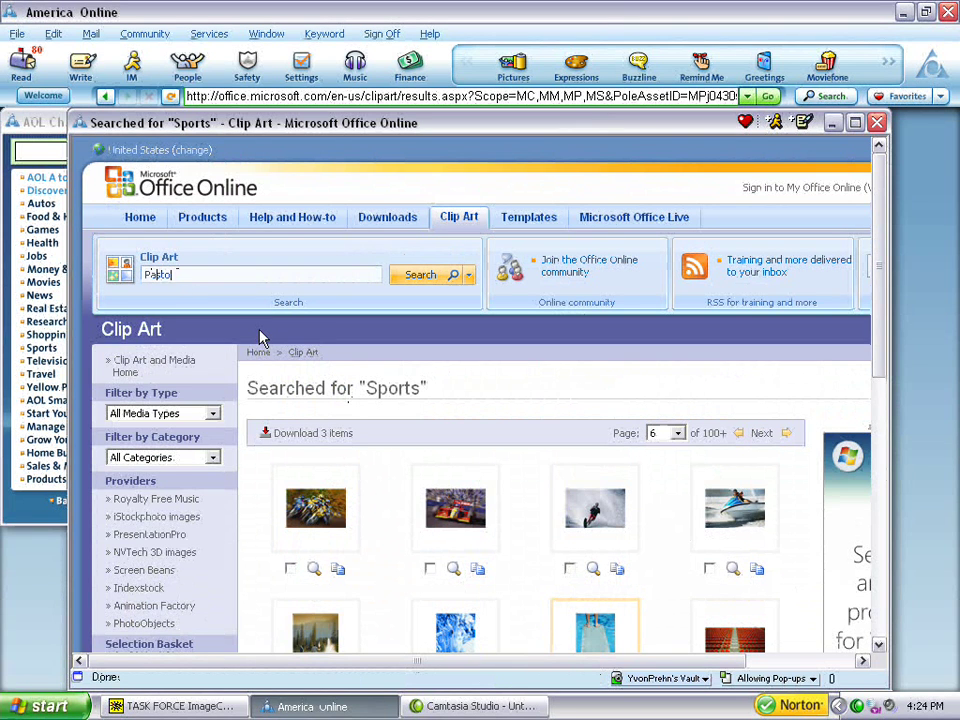
pyautogui.write('r')
pyautogui.click(421, 285)
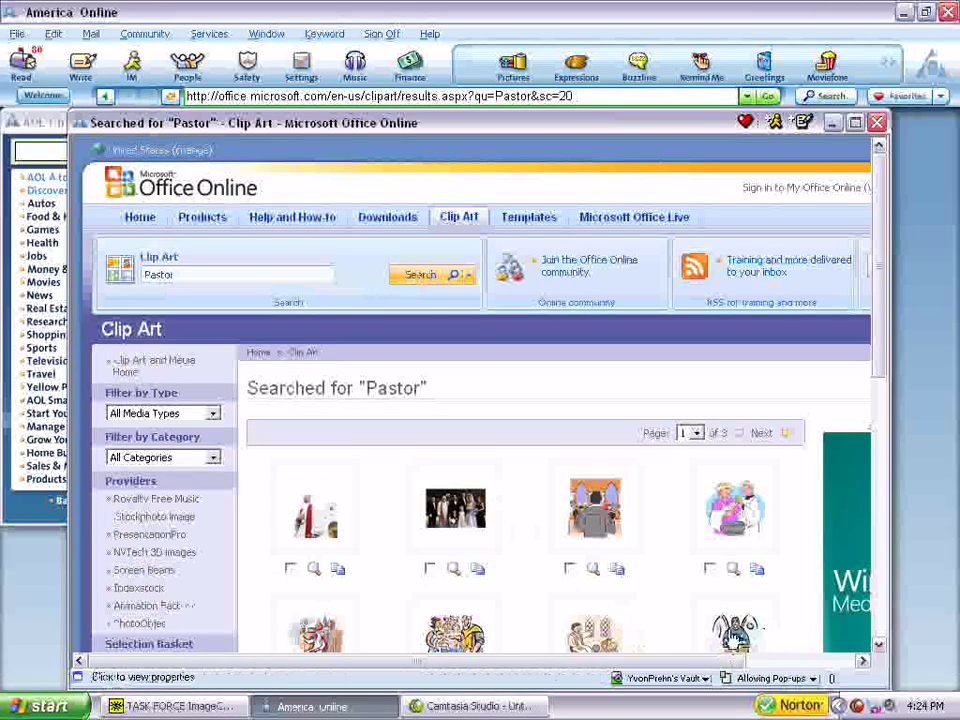
# - Filter the "Pastor" results by type to show only Clip art
pyautogui.click(879, 645)
pyautogui.click(879, 645)
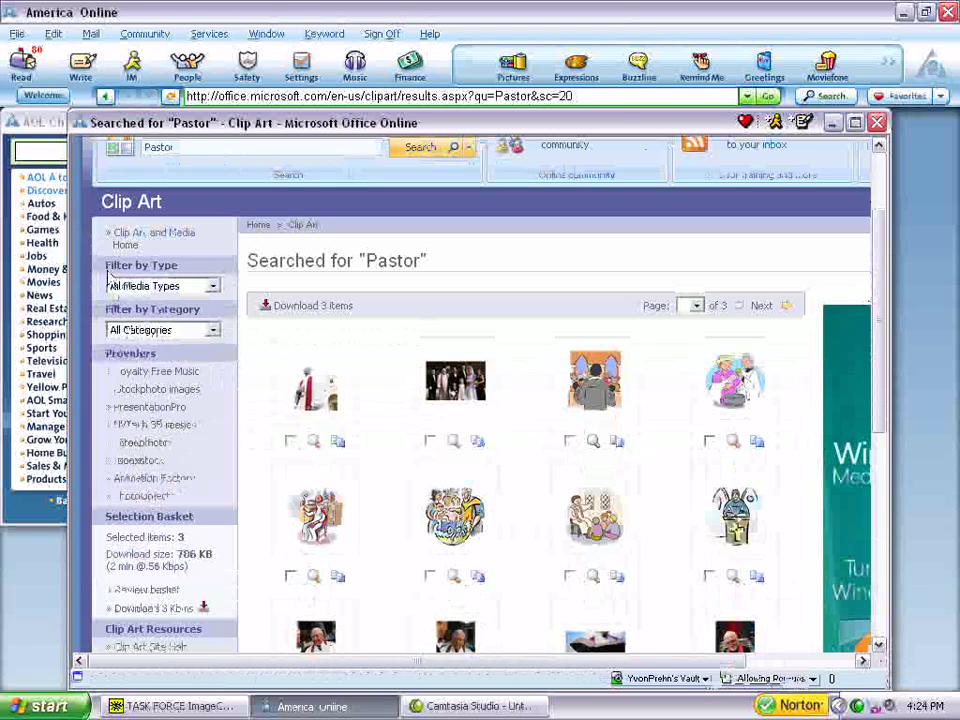
pyautogui.click(212, 288)
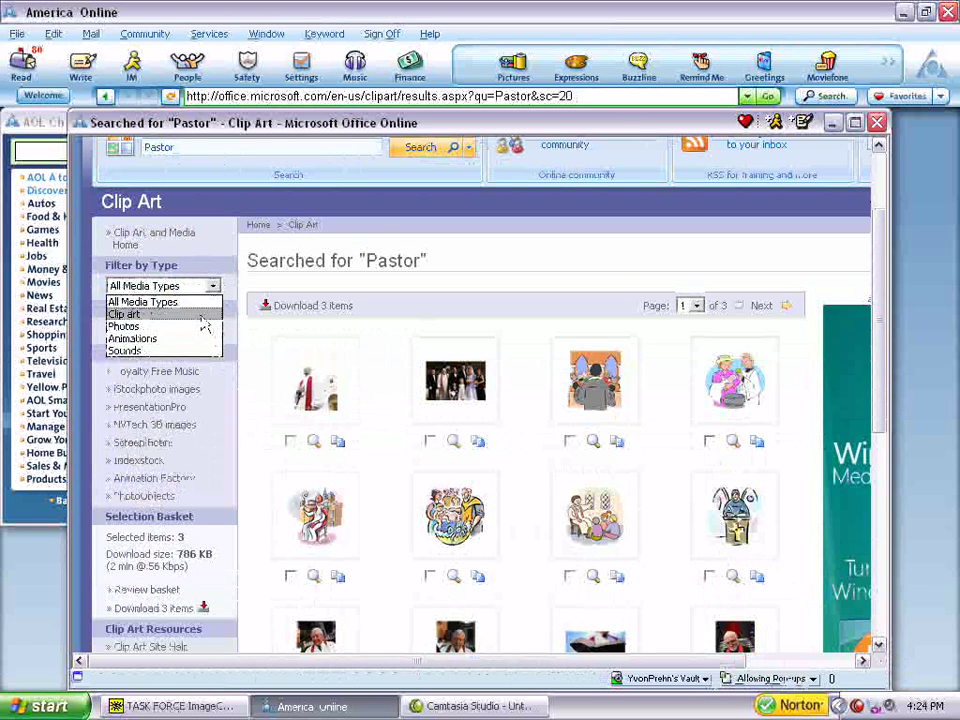
pyautogui.click(125, 314)
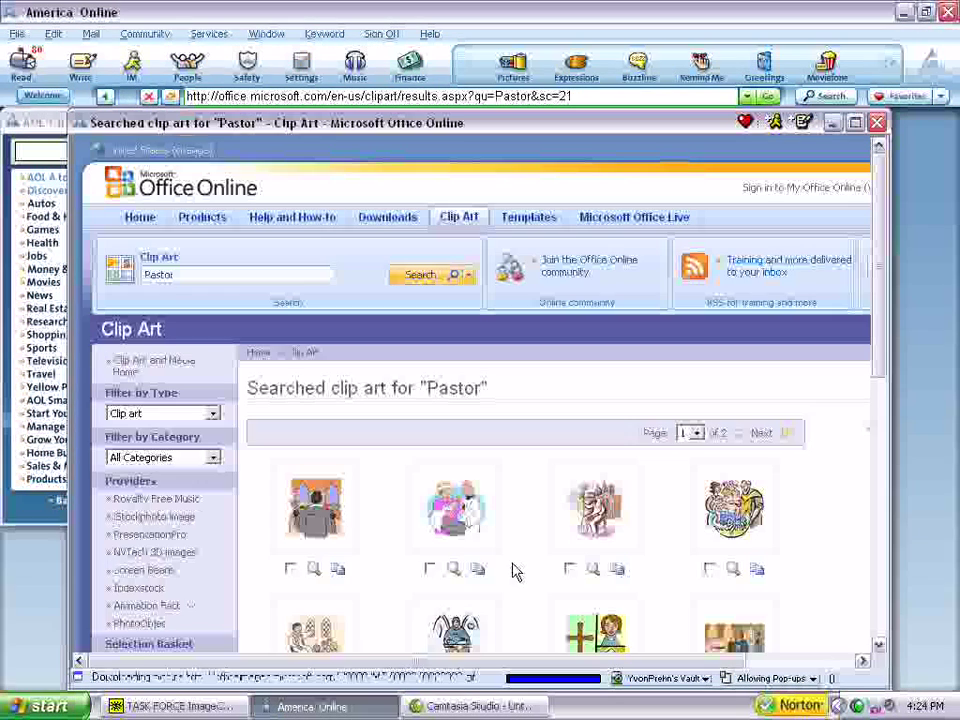
# - Add the clip of a man teaching children on page 1 and the wedding couple clip on page 2 to the basket
pyautogui.click(879, 645)
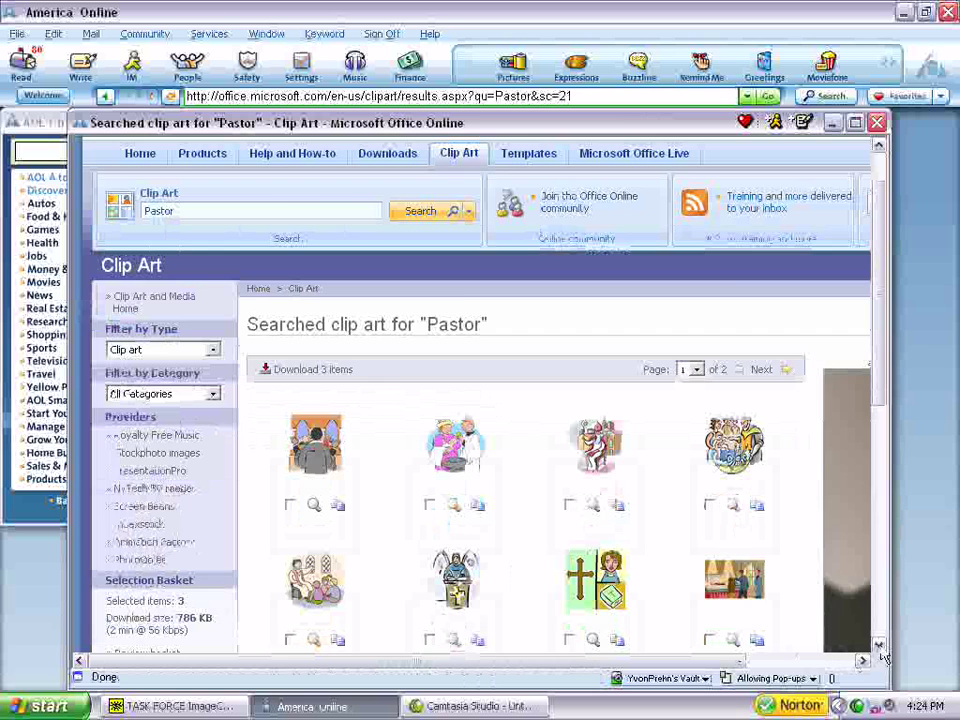
pyautogui.doubleClick(880, 646)
pyautogui.click(880, 646)
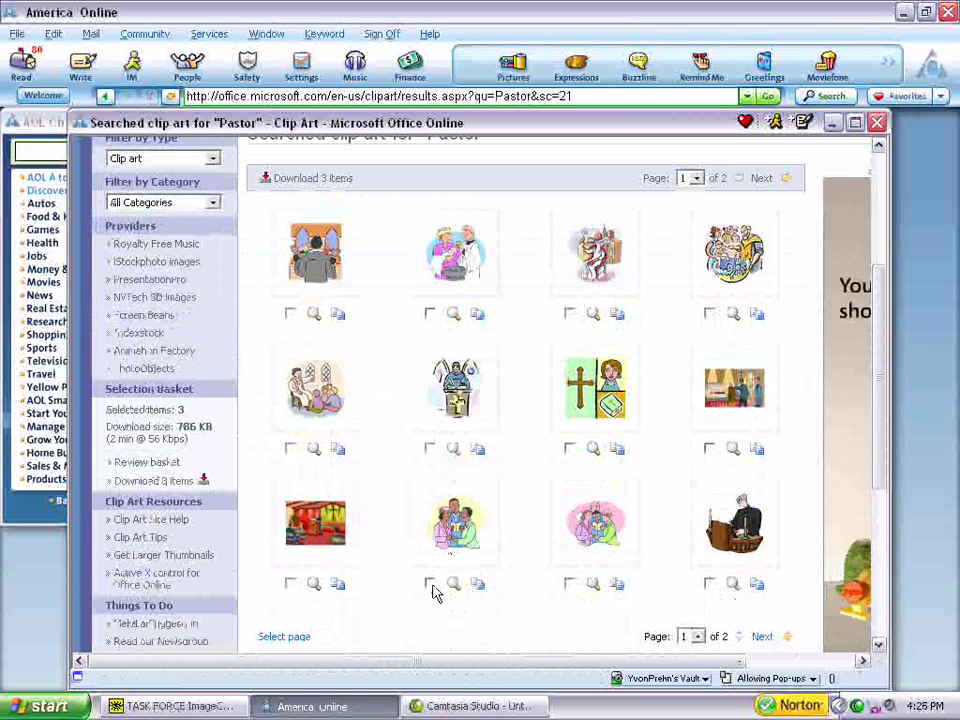
pyautogui.click(290, 450)
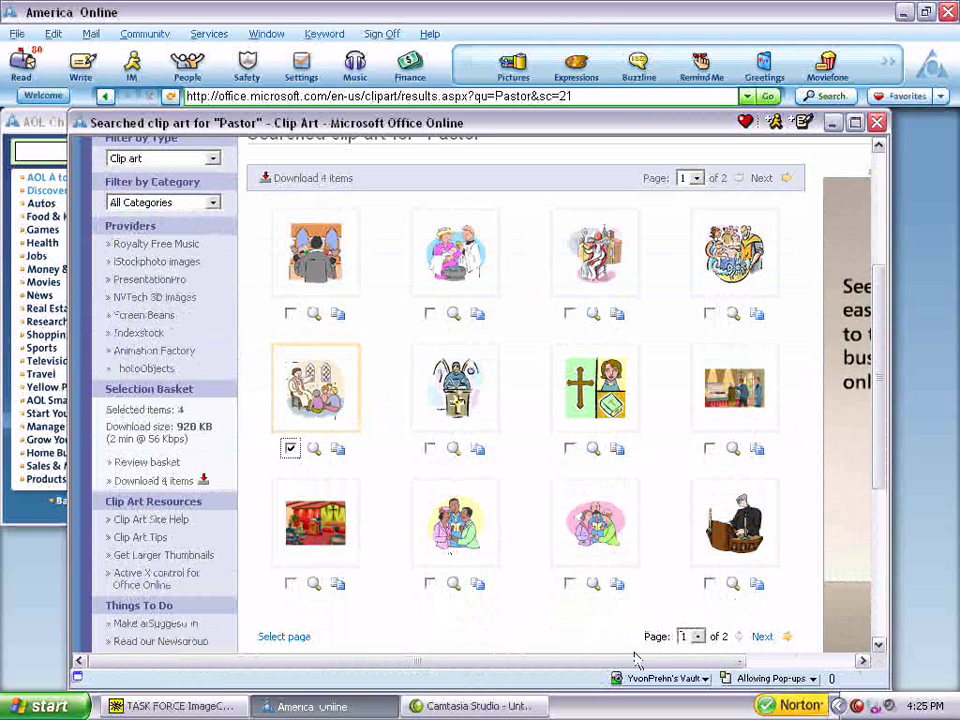
pyautogui.click(787, 638)
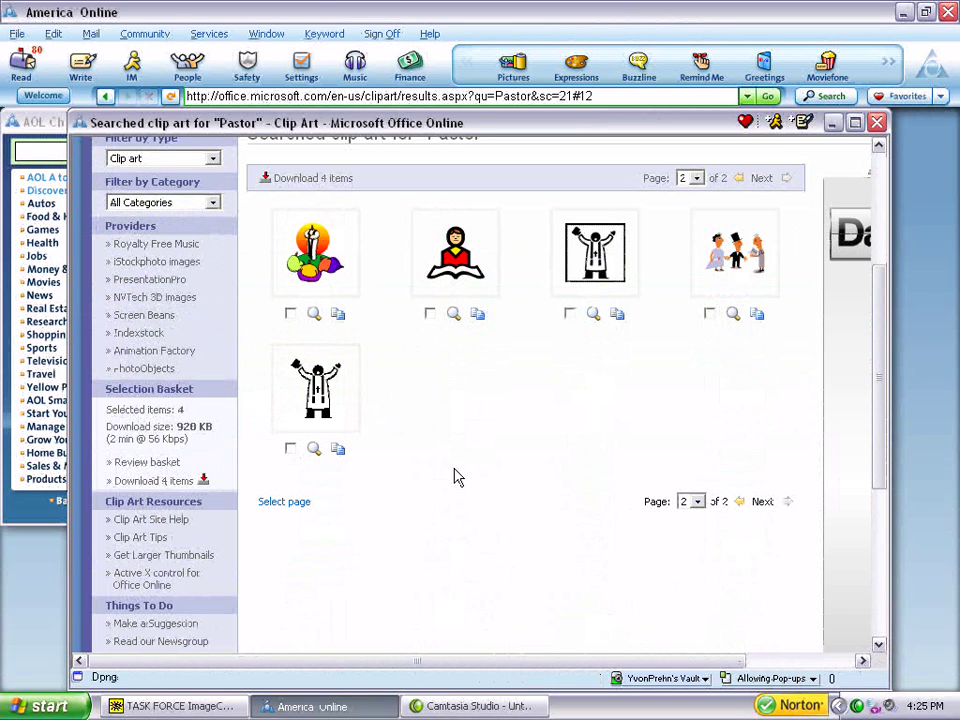
pyautogui.click(709, 314)
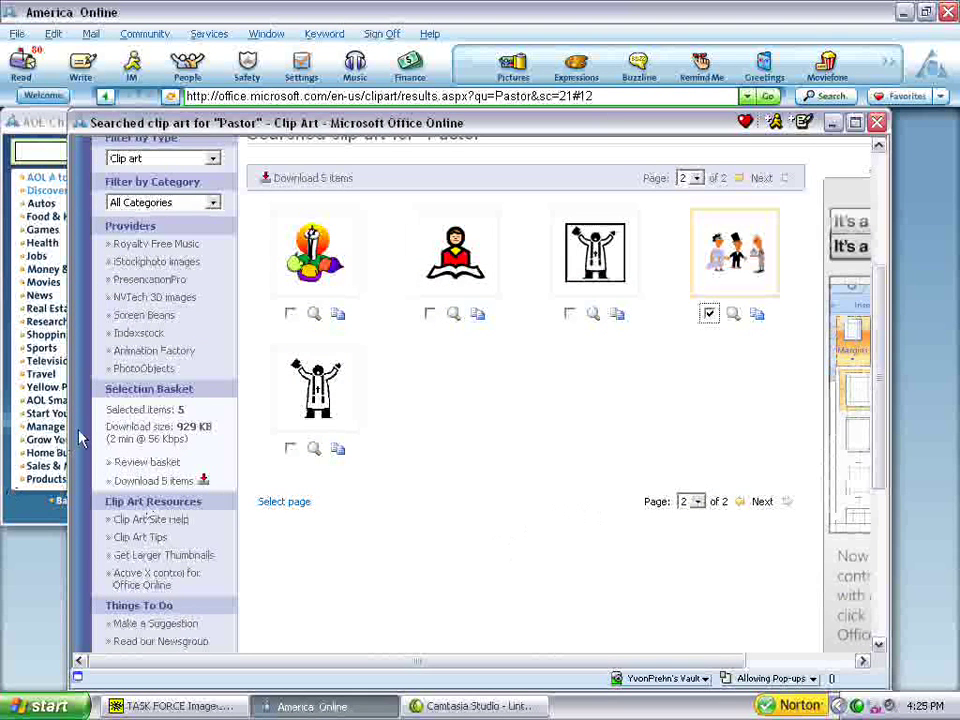
# - Review the clips collected in the selection basket
pyautogui.click(152, 463)
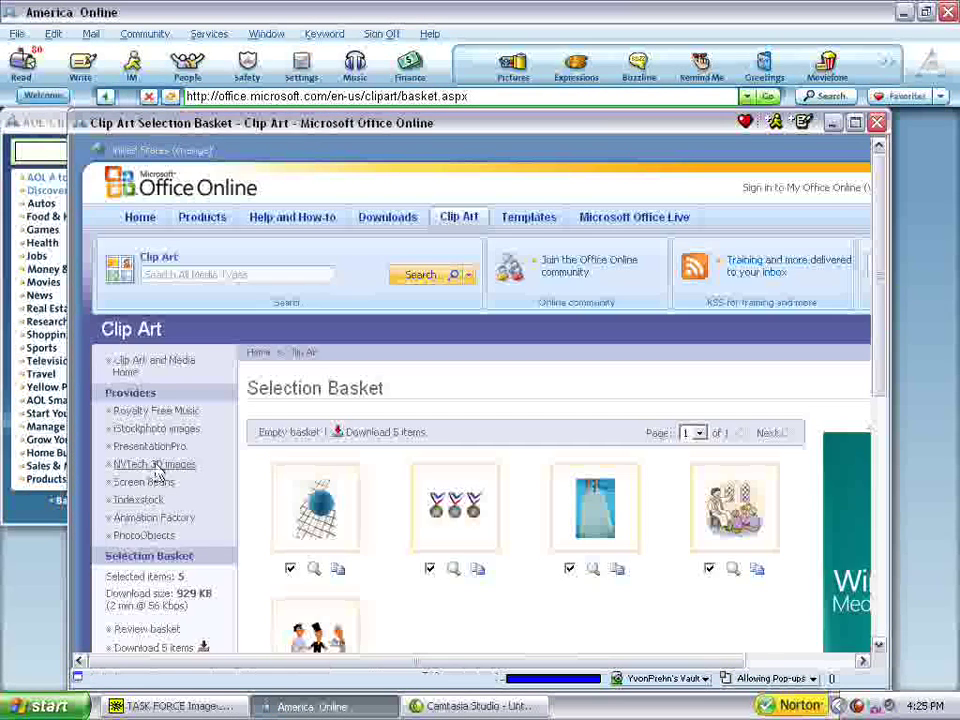
pyautogui.click(878, 645)
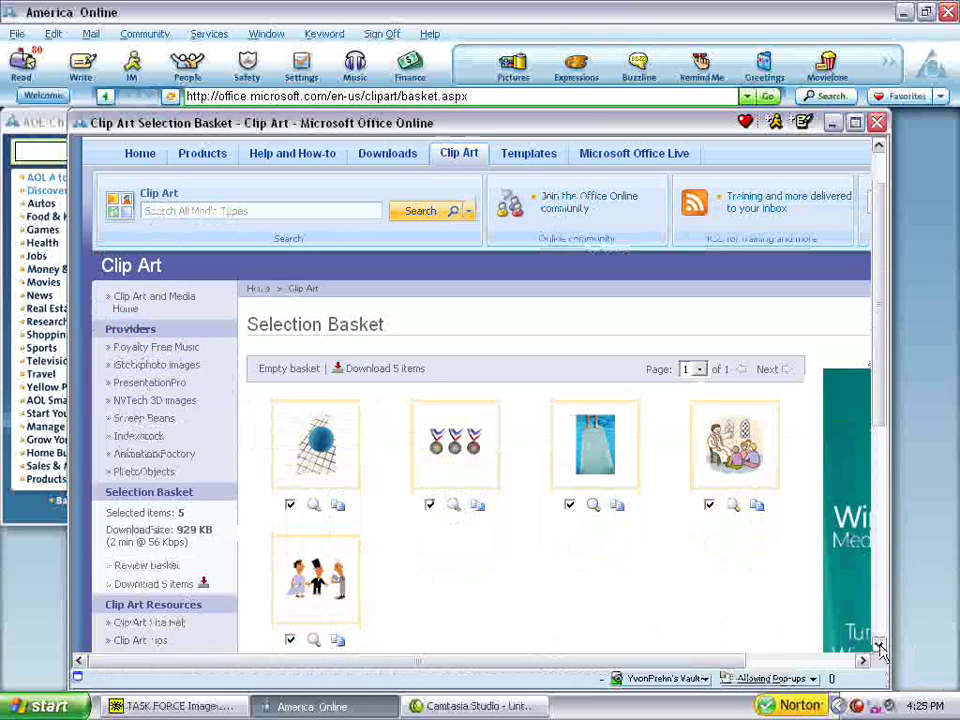
pyautogui.click(878, 645)
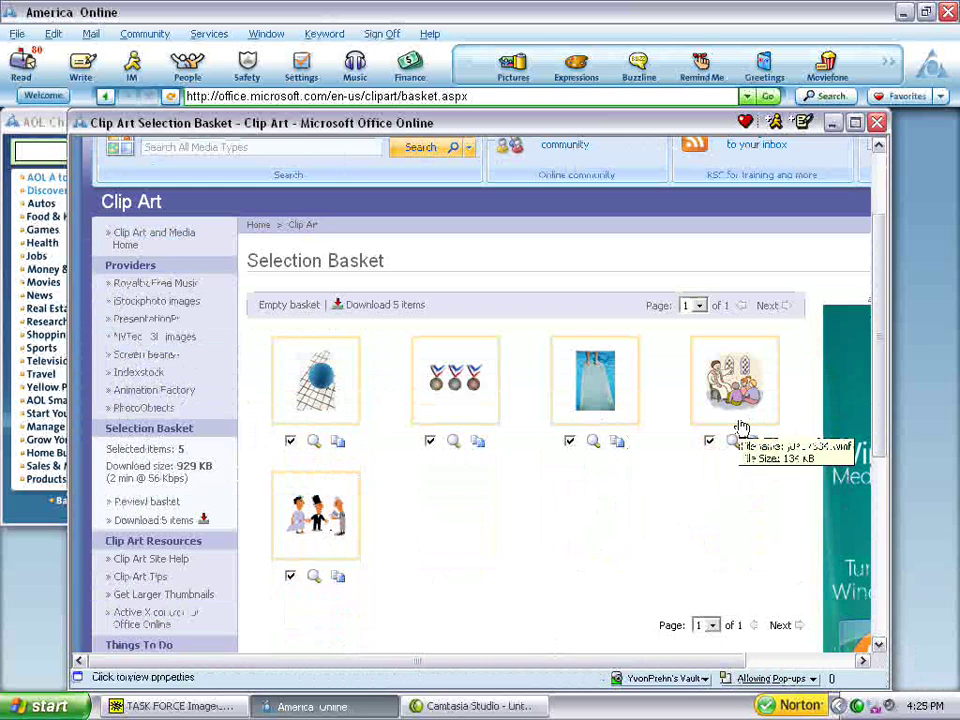
# - Download the clips in the selection basket and open the ClipArt.mpf media package
pyautogui.click(204, 521)
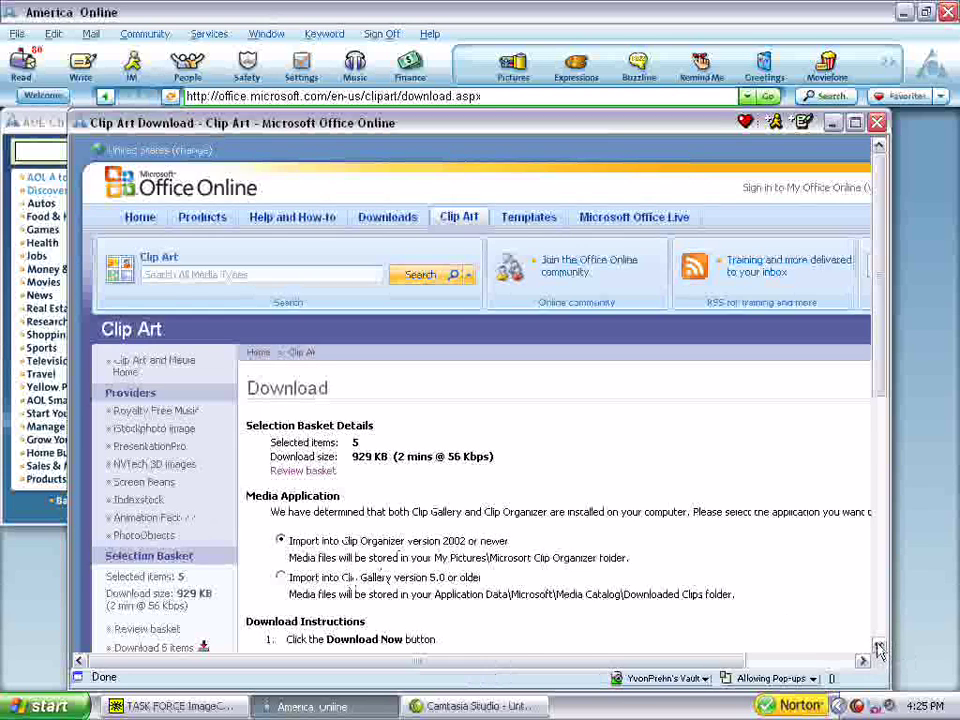
pyautogui.click(879, 649)
pyautogui.click(879, 649)
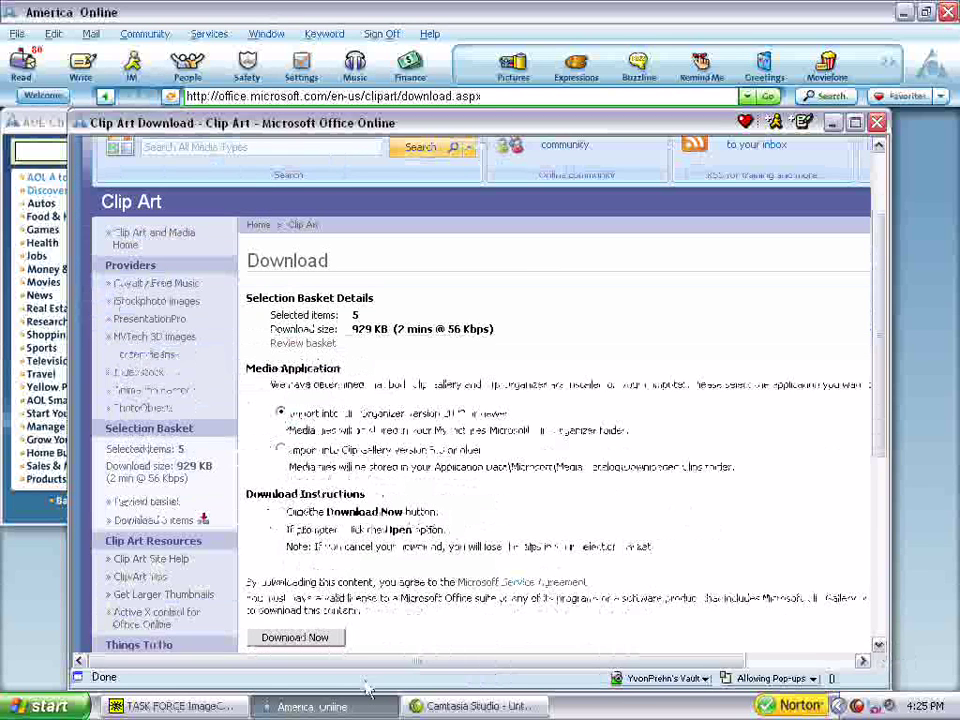
pyautogui.click(297, 640)
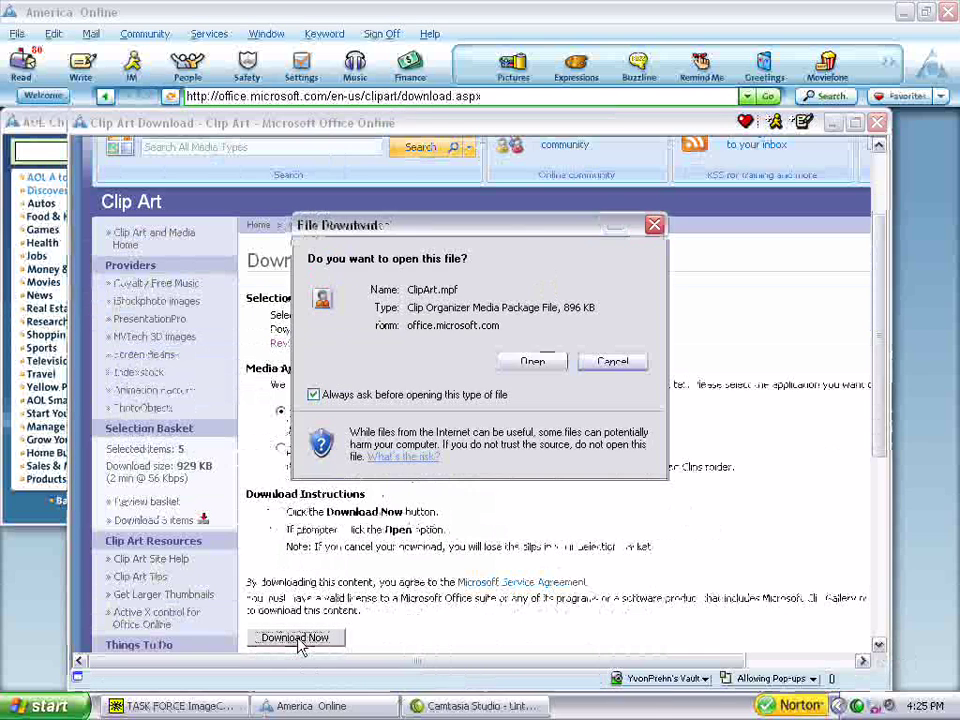
pyautogui.click(532, 362)
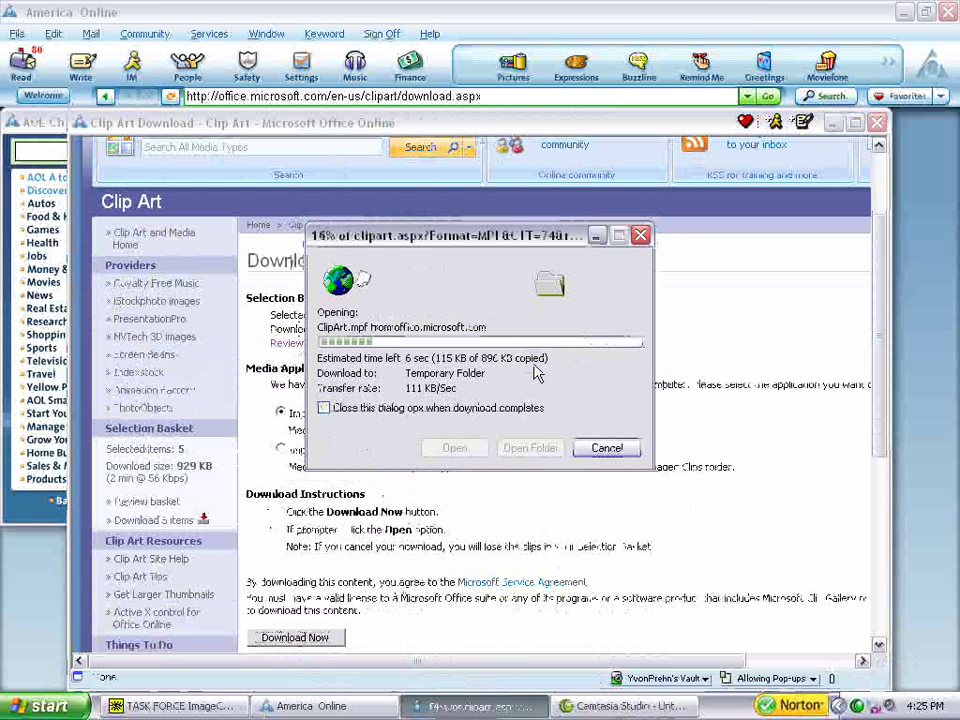